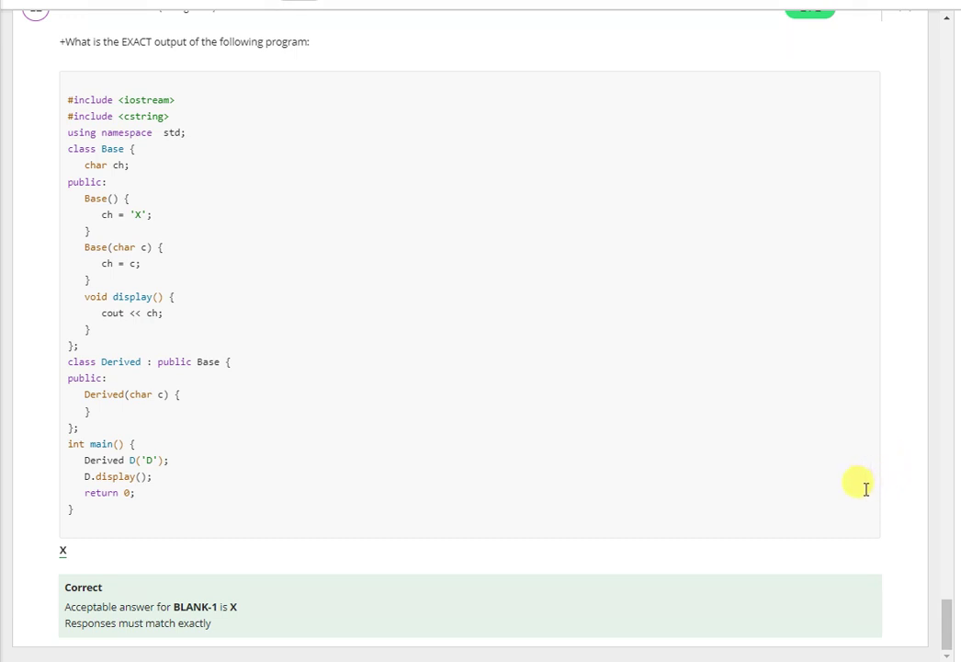
scroll(866, 489, up, 1)
scroll(865, 489, up, 2)
scroll(866, 489, up, 3)
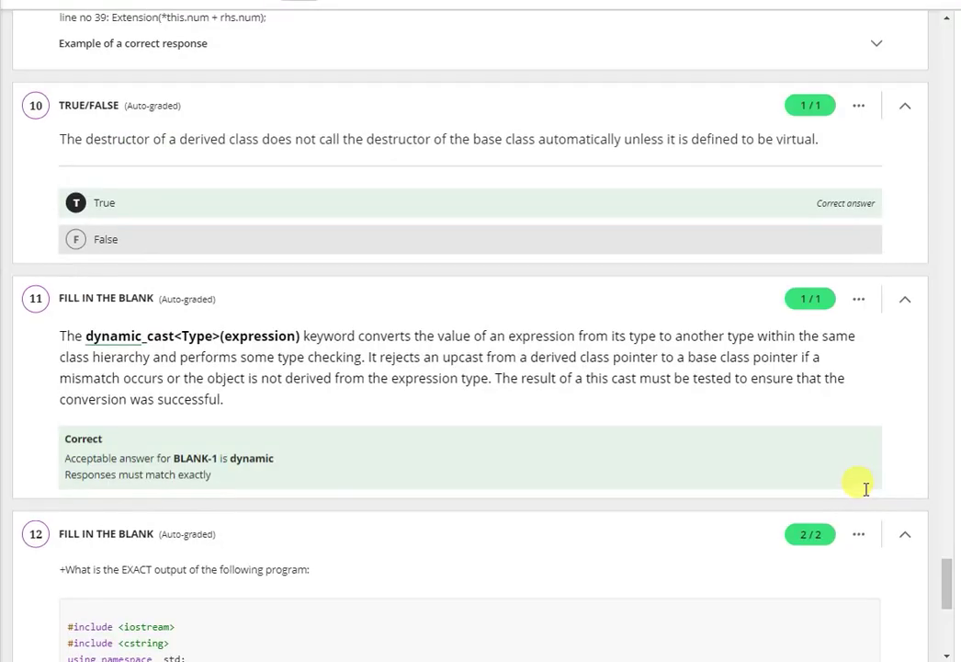
scroll(866, 489, up, 4)
scroll(866, 493, up, 4)
scroll(862, 478, down, 10)
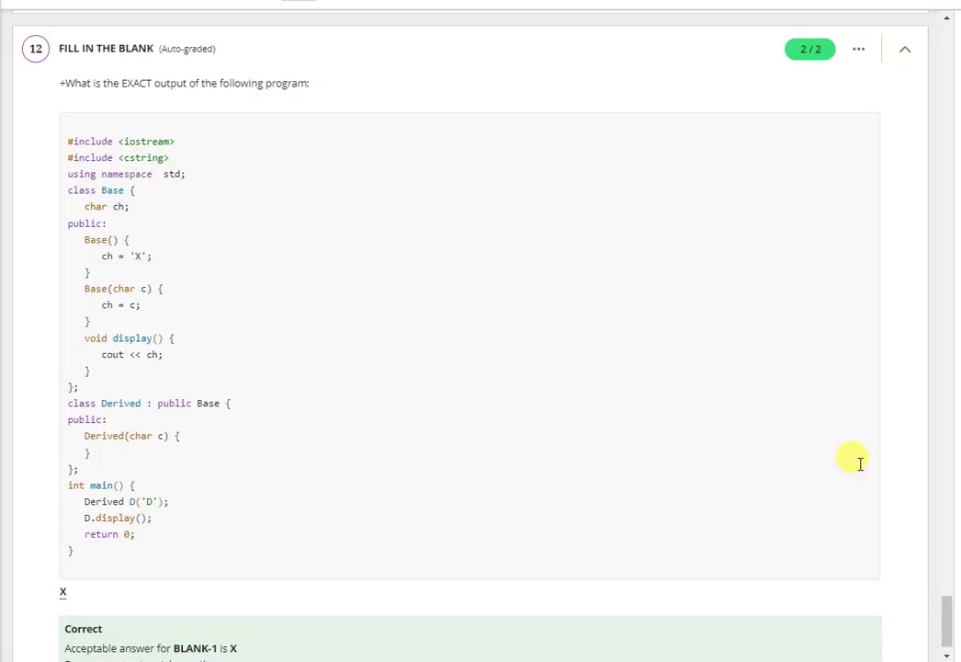
scroll(860, 463, up, 2)
scroll(860, 462, up, 1)
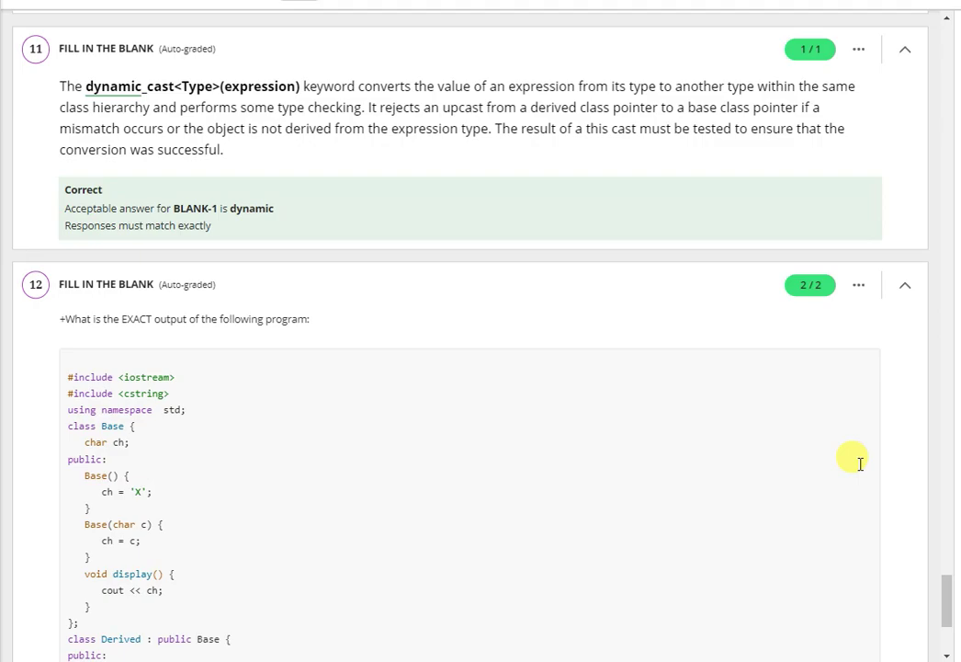
scroll(860, 462, up, 3)
scroll(861, 462, up, 5)
scroll(861, 464, up, 3)
scroll(860, 463, up, 2)
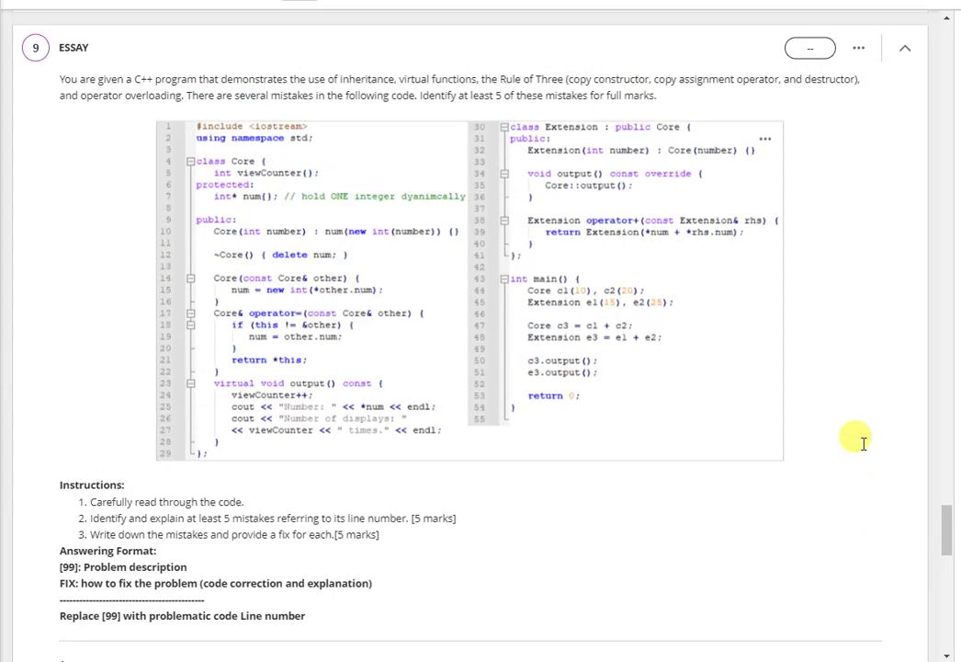
scroll(800, 440, down, 10)
scroll(887, 166, up, 1)
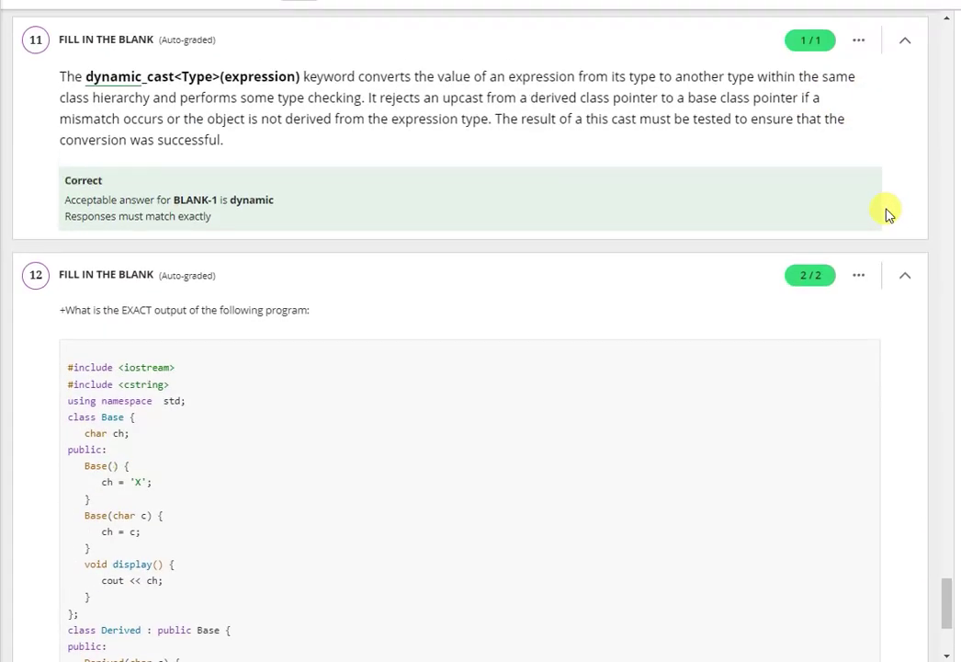
scroll(886, 212, down, 2)
scroll(884, 206, up, 2)
scroll(880, 198, up, 1)
scroll(879, 198, up, 1)
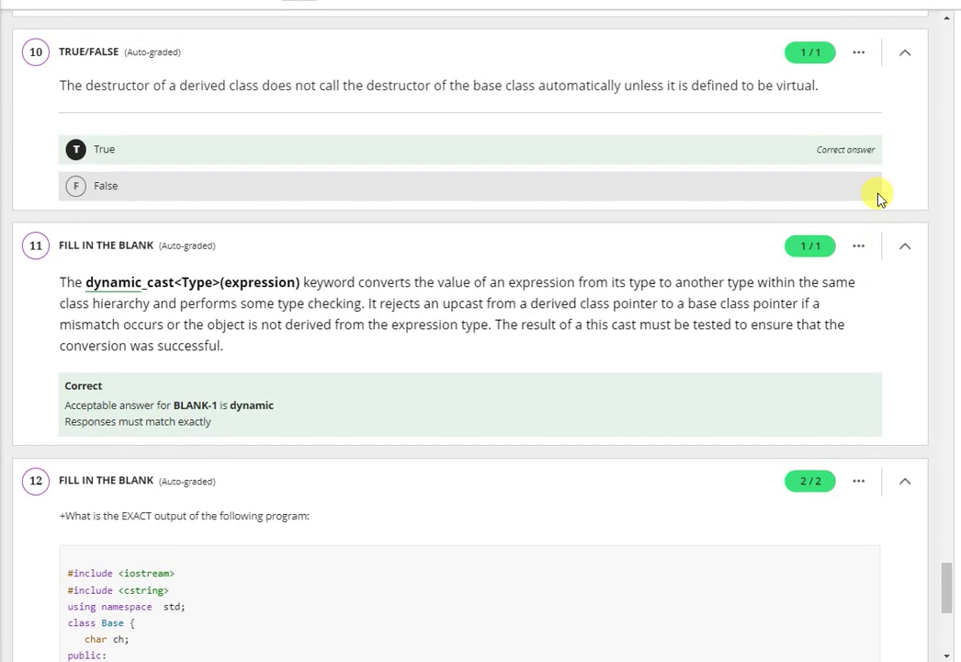
scroll(880, 199, up, 3)
scroll(880, 199, up, 3)
scroll(879, 199, up, 2)
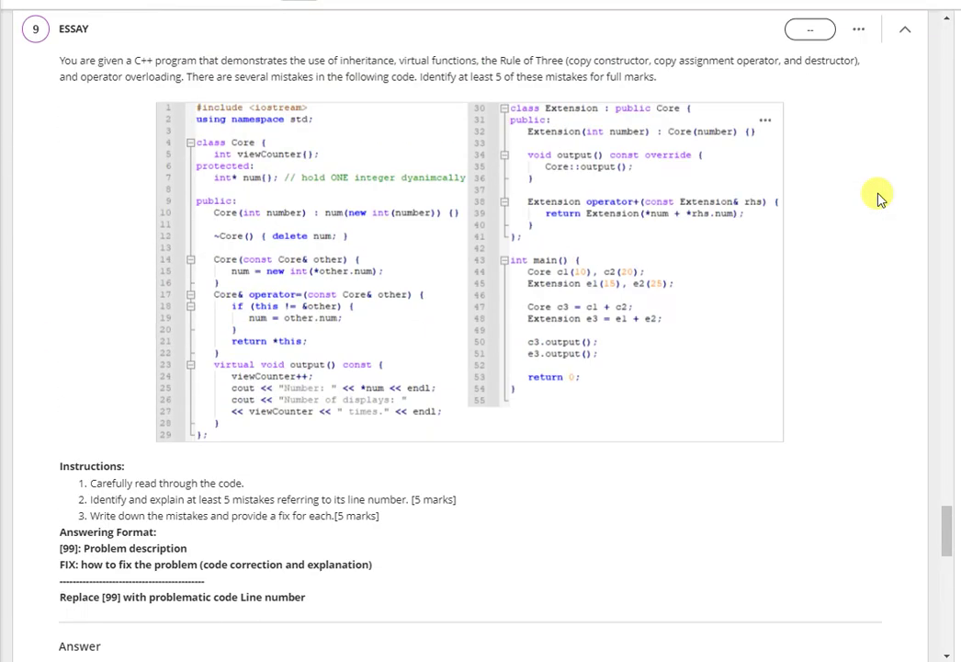
scroll(879, 199, down, 10)
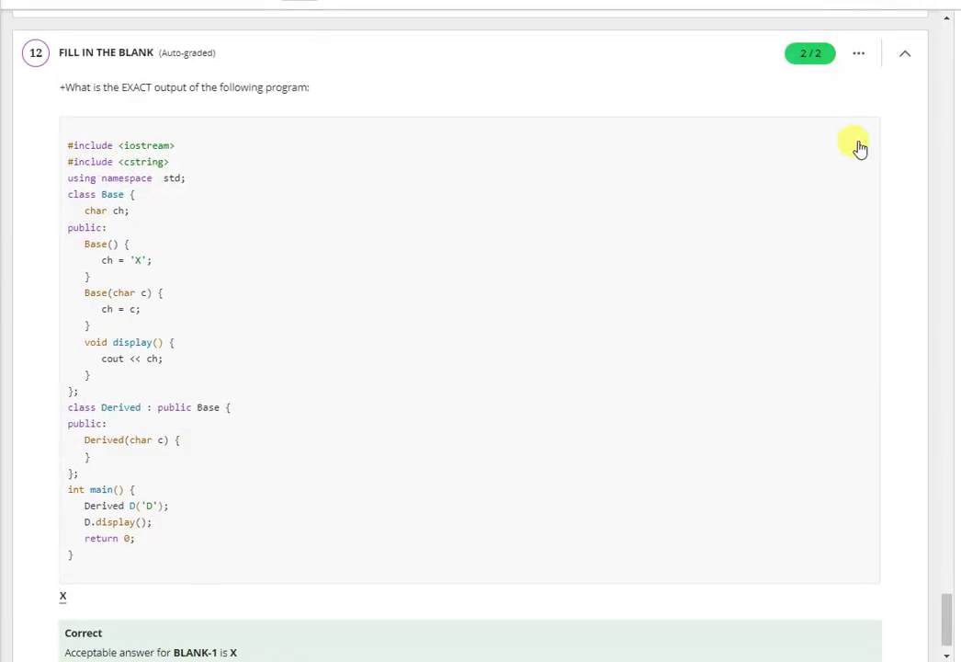
scroll(869, 175, down, 1)
scroll(879, 193, up, 5)
scroll(880, 193, up, 3)
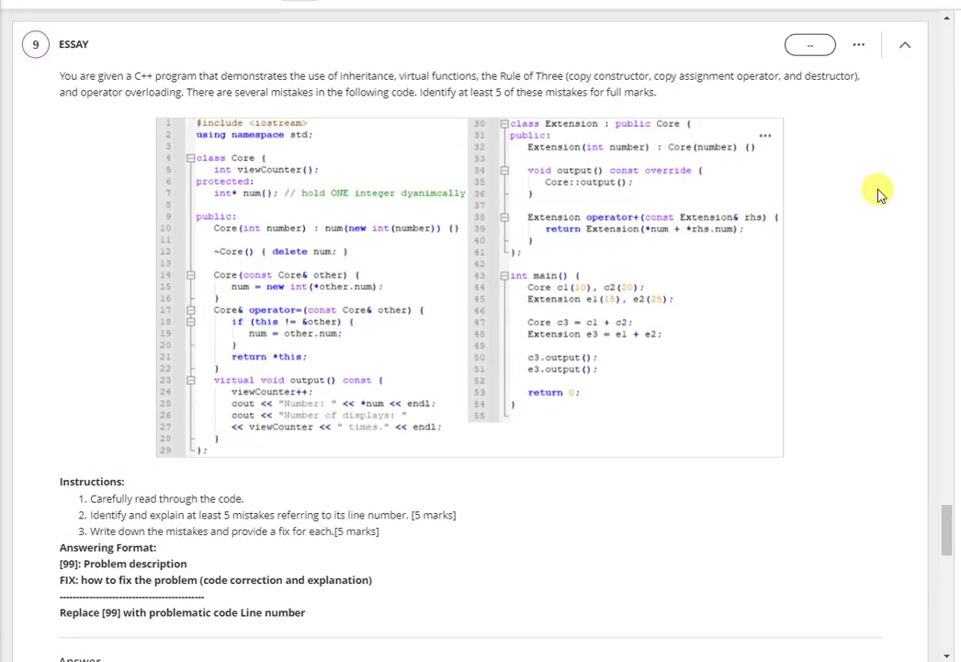
scroll(880, 193, down, 8)
scroll(867, 183, up, 2)
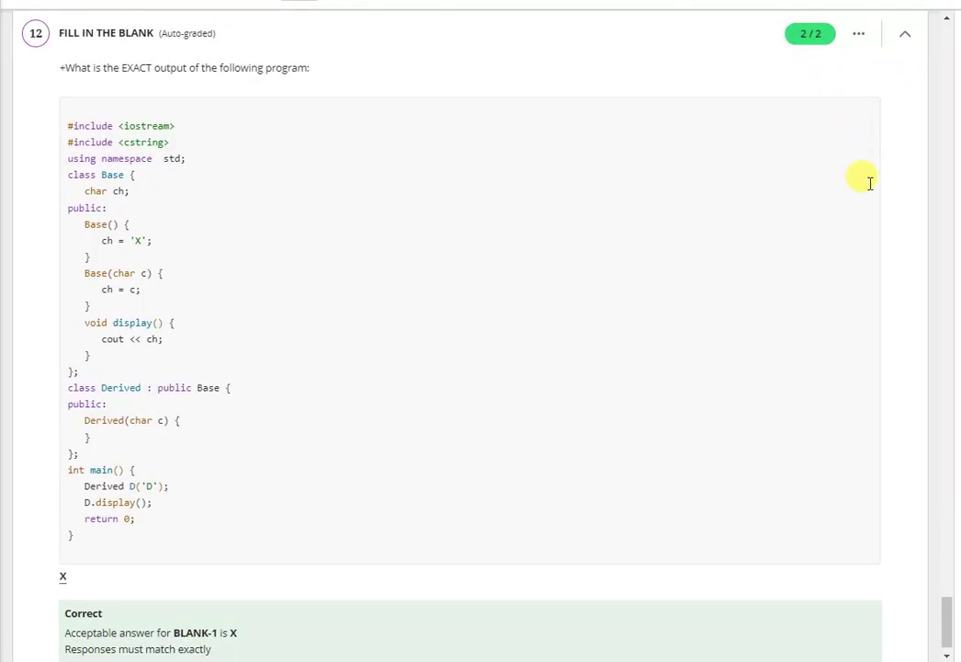
scroll(867, 183, up, 10)
scroll(869, 178, up, 1)
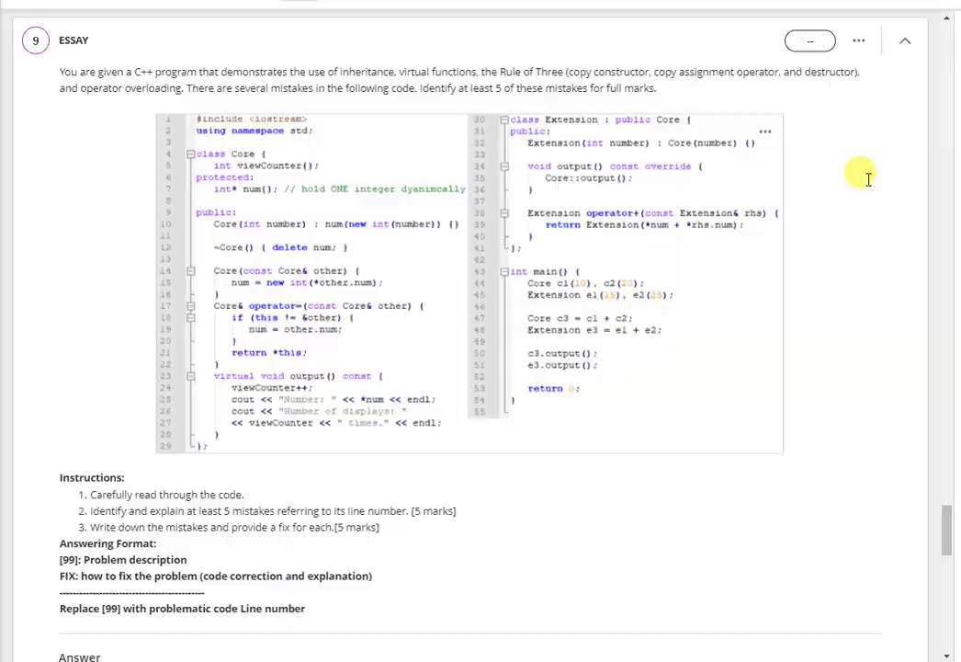
scroll(868, 178, down, 8)
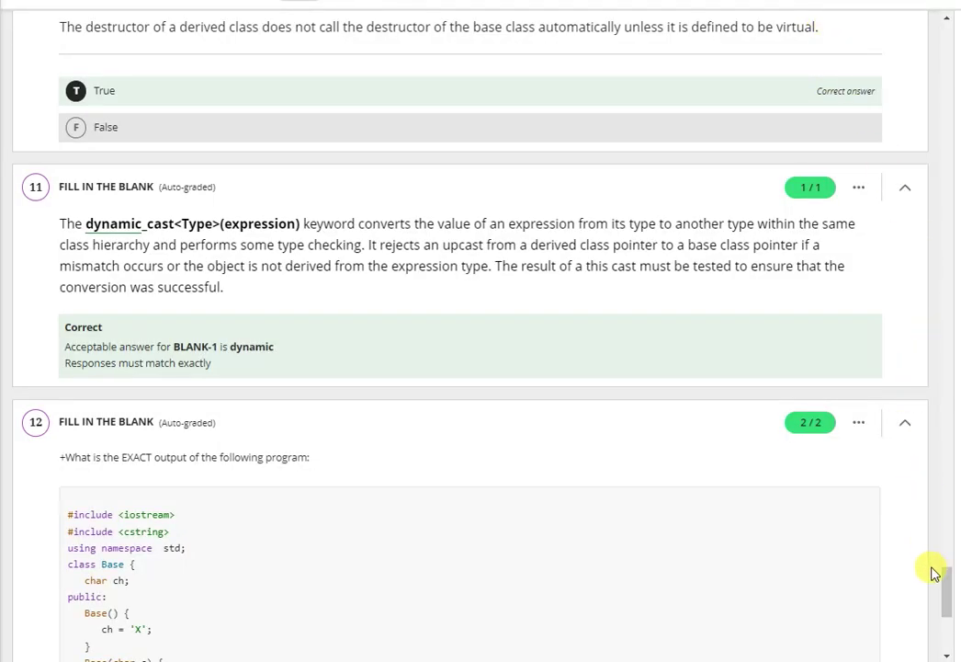
scroll(942, 570, up, 1)
scroll(949, 386, down, 3)
scroll(942, 322, up, 15)
scroll(941, 289, up, 10)
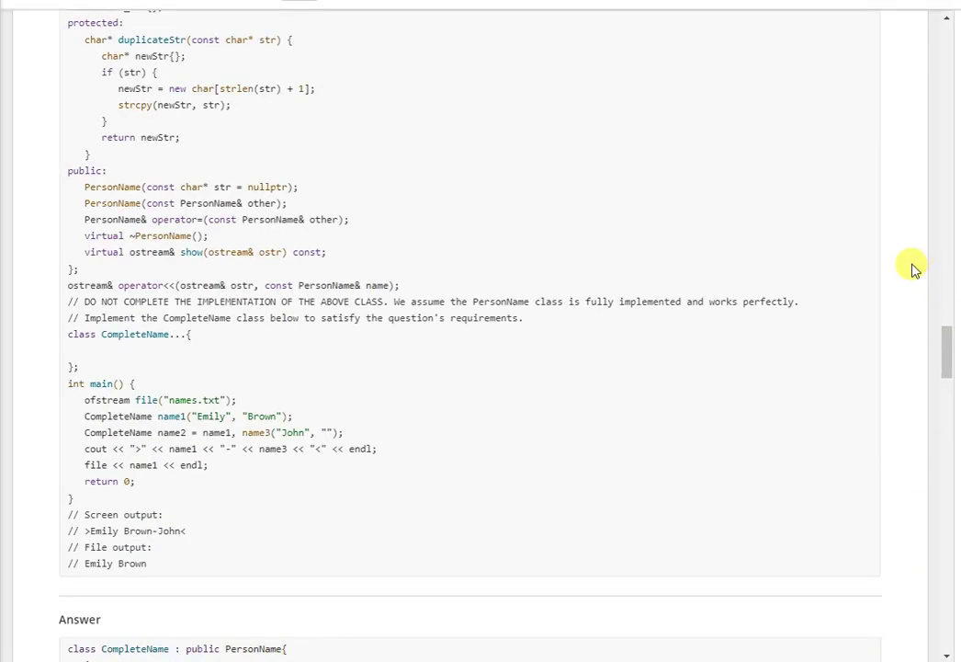
scroll(874, 275, up, 2)
scroll(827, 276, up, 2)
scroll(827, 221, down, 15)
scroll(831, 202, down, 1)
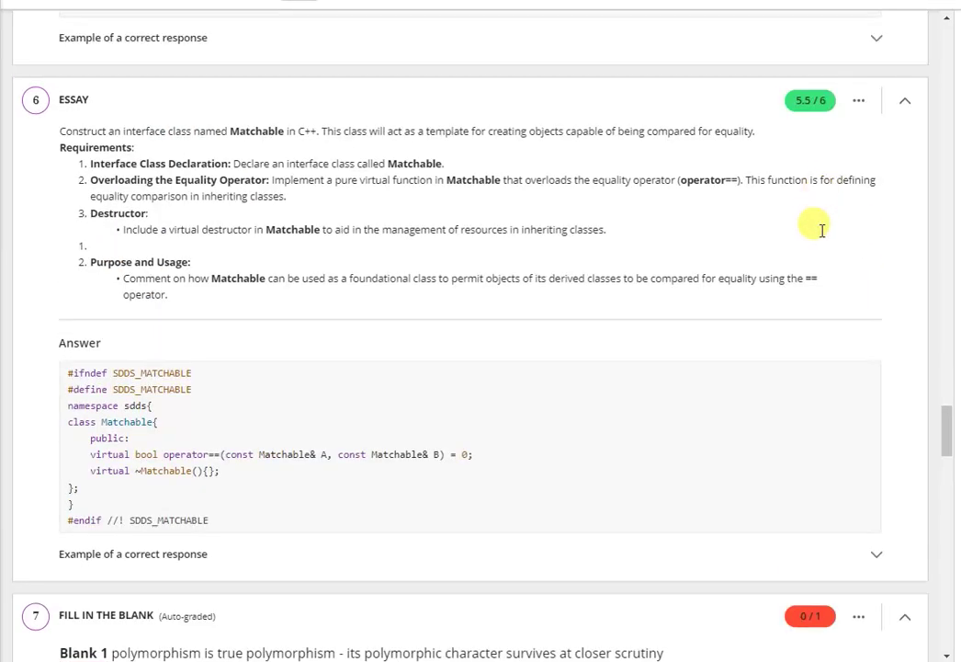
scroll(821, 230, down, 1)
scroll(819, 234, down, 5)
scroll(820, 236, down, 4)
scroll(827, 257, down, 2)
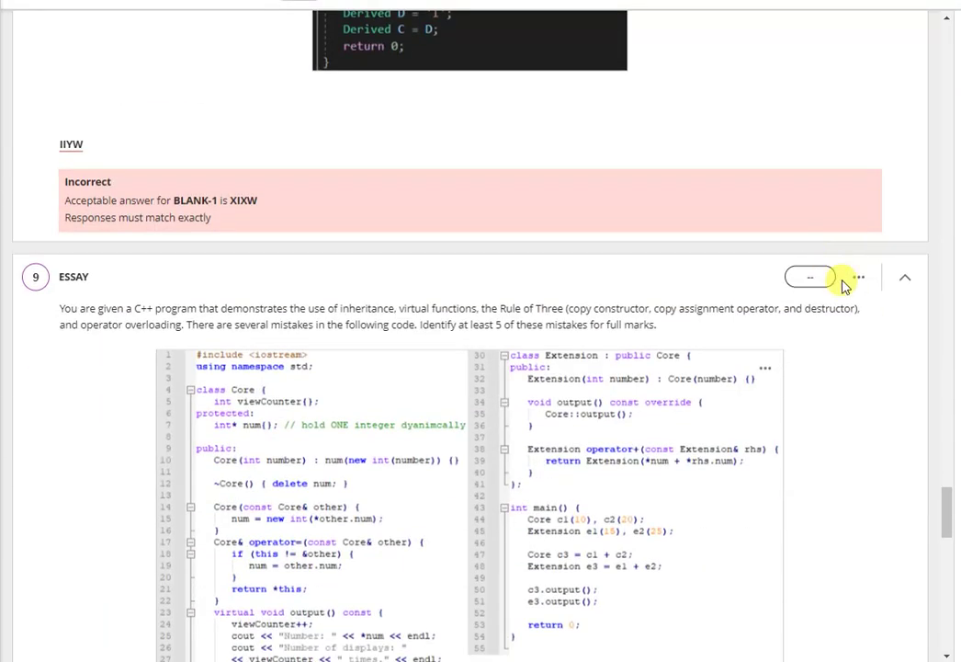
scroll(846, 285, down, 3)
scroll(852, 350, down, 1)
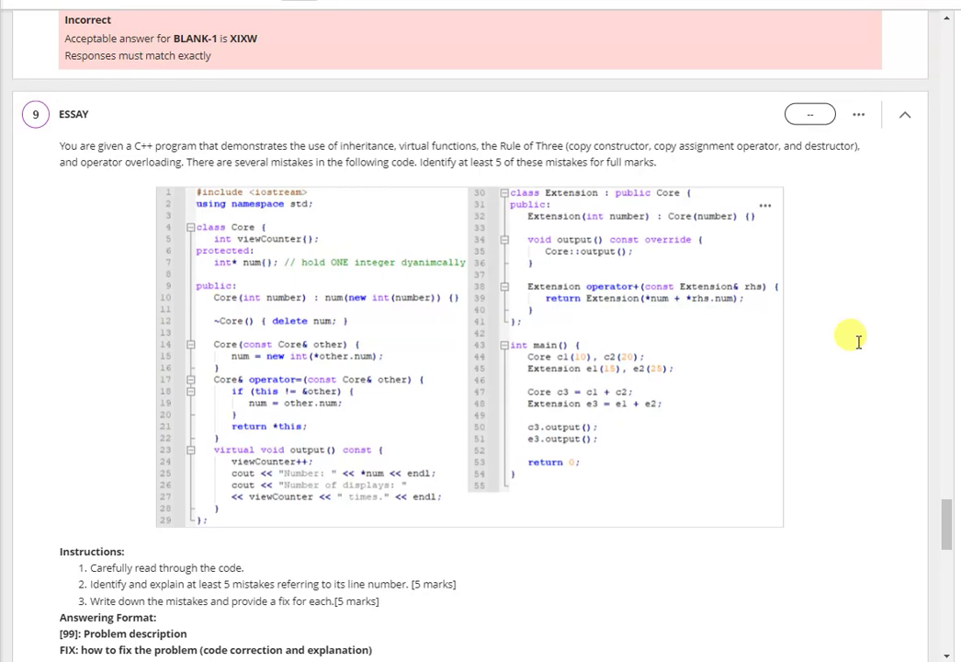